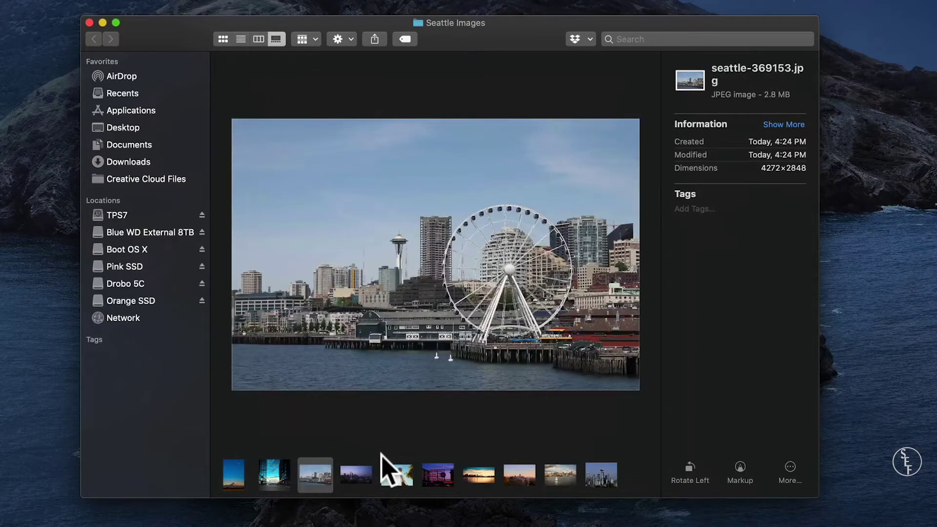
{"action": "key", "text": "Right"}
{"action": "key", "text": "Right"}
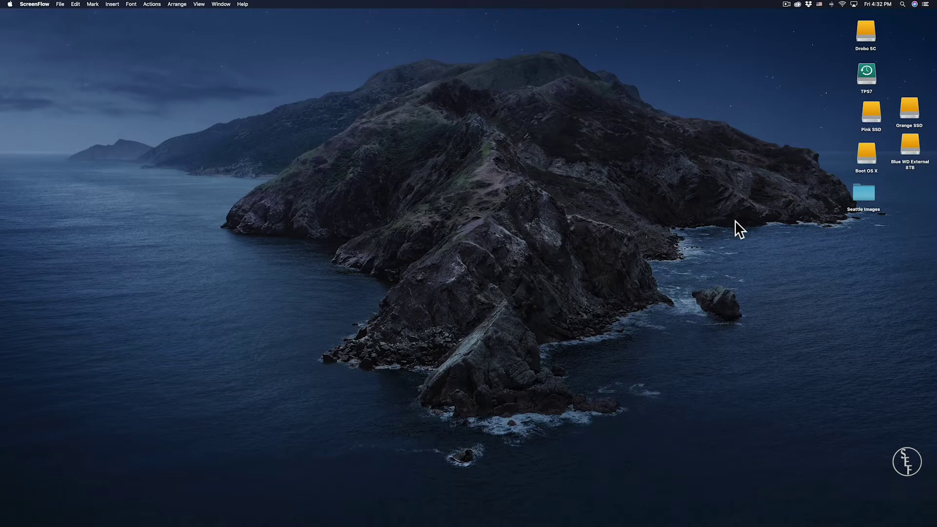
Step forward through the Seattle Images gallery, then open the Seattle Images folder from the desktop.
{"action": "double_click", "coordinate": [868, 190]}
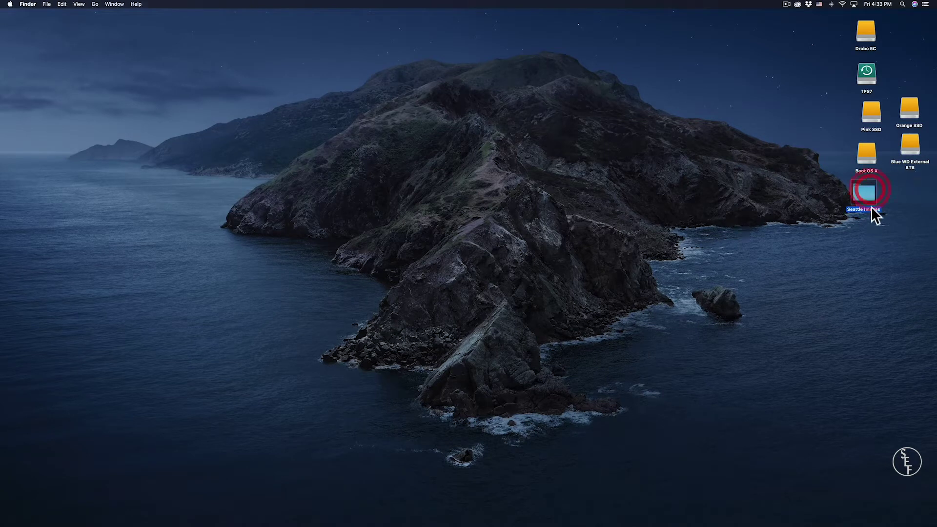
Browse the Seattle Images gallery forward and back to the Mount Rainier image, then switch to Photoshop.
{"action": "left_click_drag", "start_coordinate": [558, 136], "coordinate": [534, 120]}
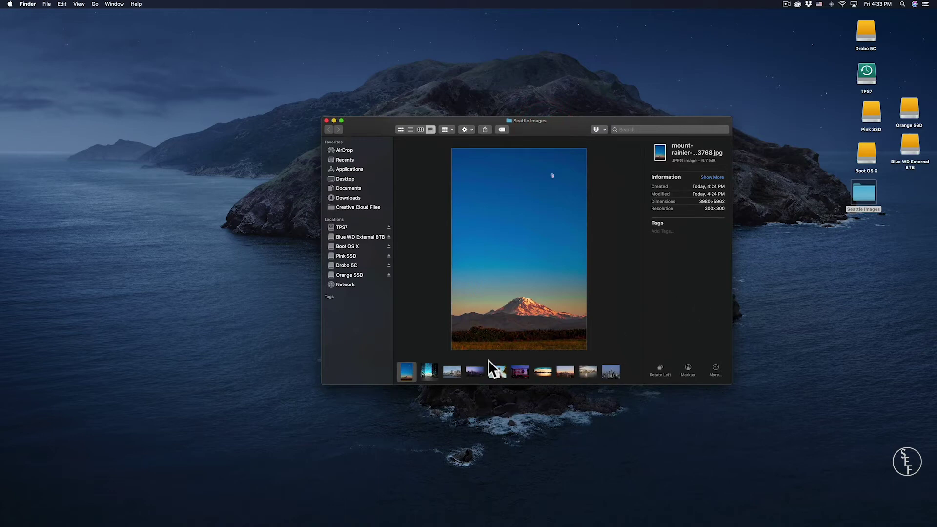
{"action": "key", "text": "Right"}
{"action": "key", "text": "Right"}
{"action": "key", "text": "Right"}
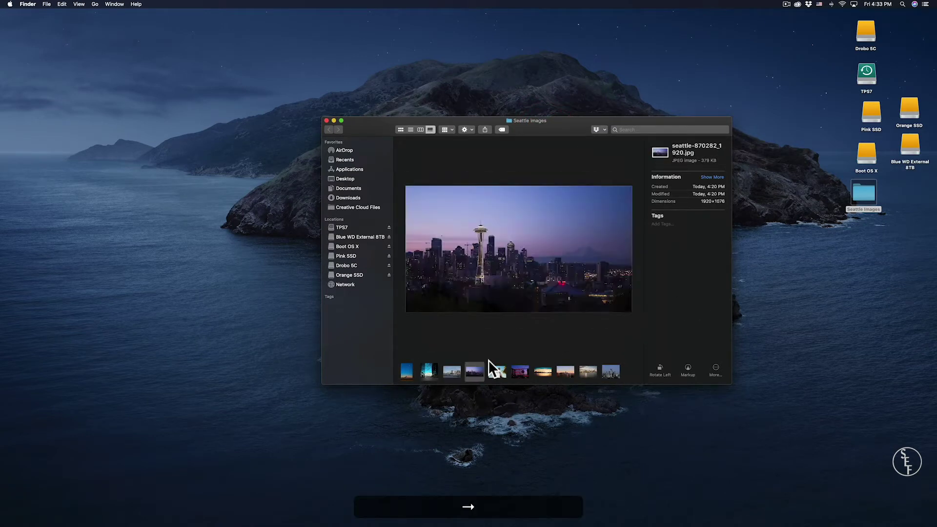
{"action": "key", "text": "Right"}
{"action": "key", "text": "Right"}
{"action": "key", "text": "Right"}
{"action": "key", "text": "Right"}
{"action": "key", "text": "Right"}
{"action": "key", "text": "Right"}
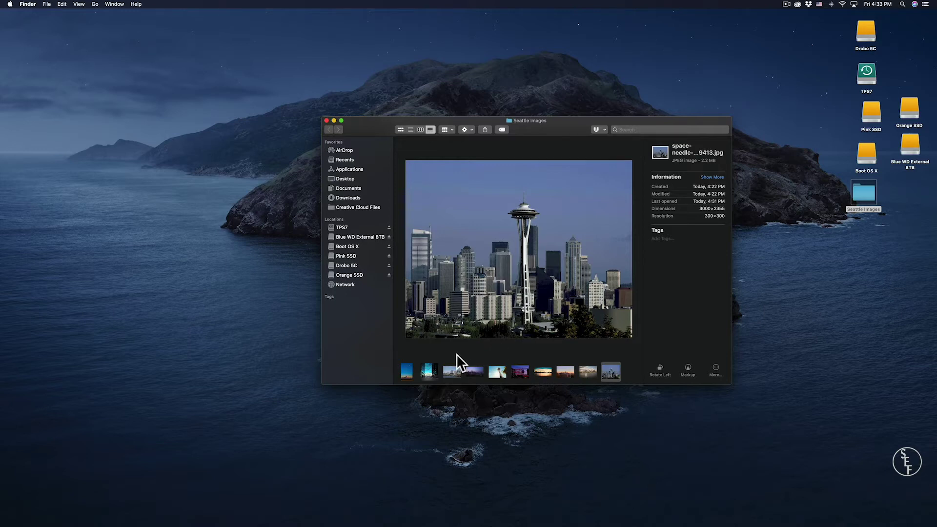
{"action": "key", "text": "Left"}
{"action": "key", "text": "Left"}
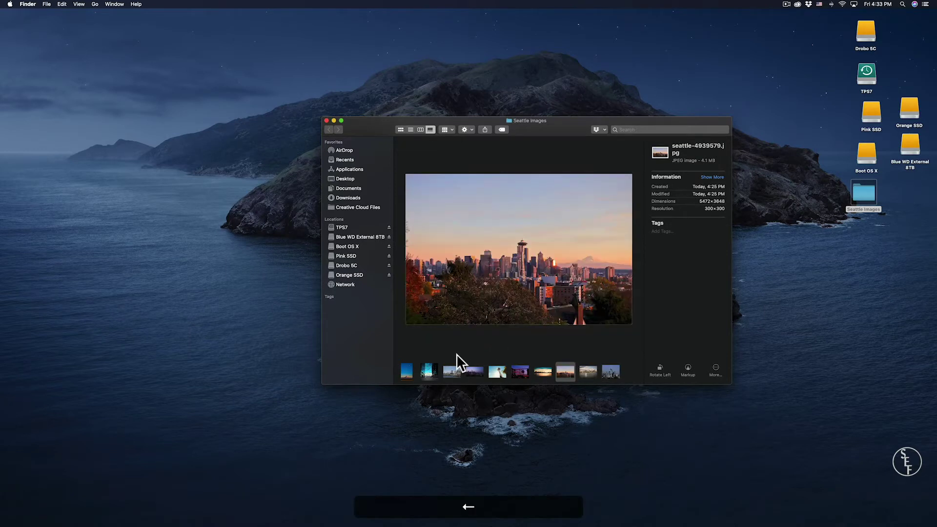
{"action": "key", "text": "Left"}
{"action": "key", "text": "Left"}
{"action": "key", "text": "Left"}
{"action": "key", "text": "Left"}
{"action": "key", "text": "Left"}
{"action": "key", "text": "Left"}
{"action": "key", "text": "Left"}
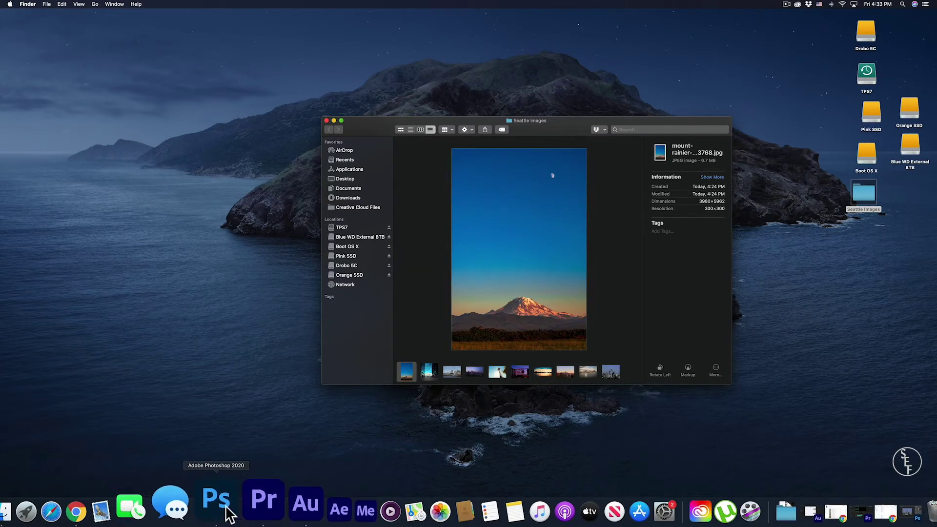
{"action": "left_click", "coordinate": [229, 515]}
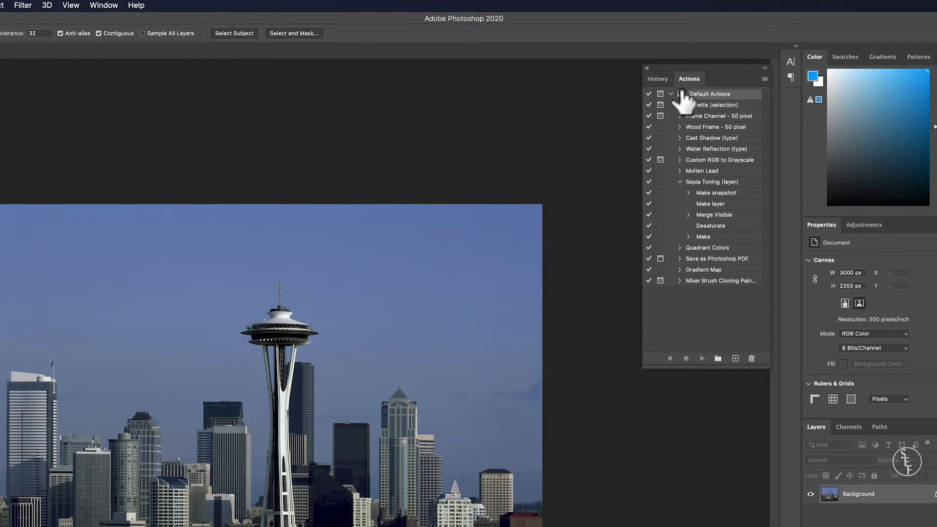
Confirm Actions is enabled in the Window menu and start a new action set.
{"action": "left_click", "coordinate": [104, 5]}
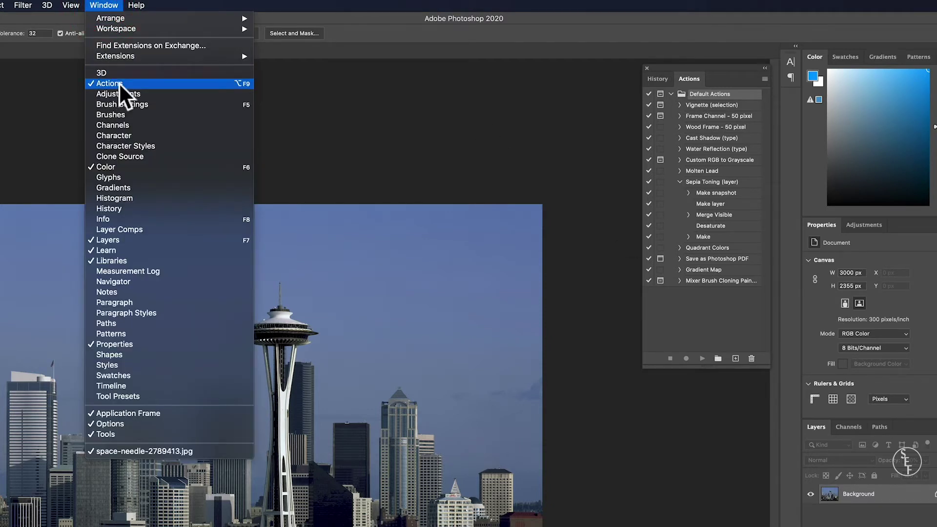
{"action": "left_click", "coordinate": [425, 140]}
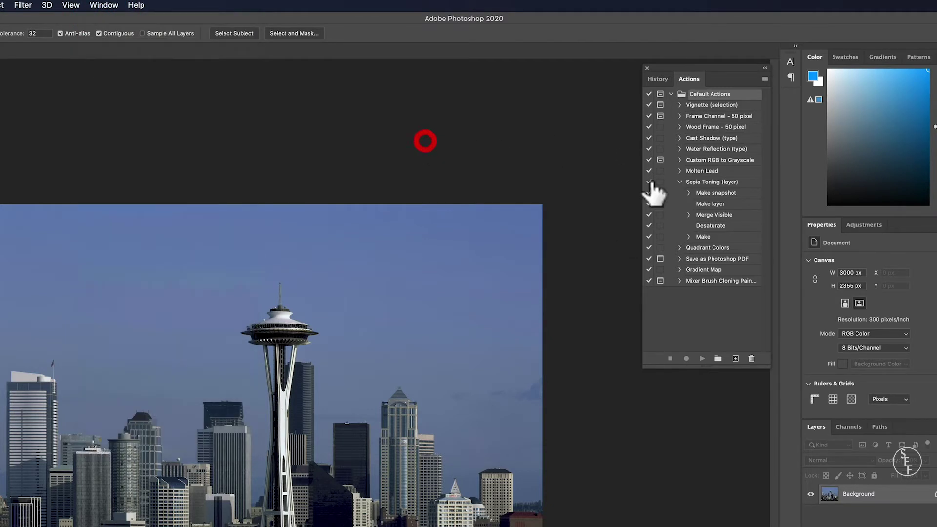
{"action": "left_click", "coordinate": [718, 359]}
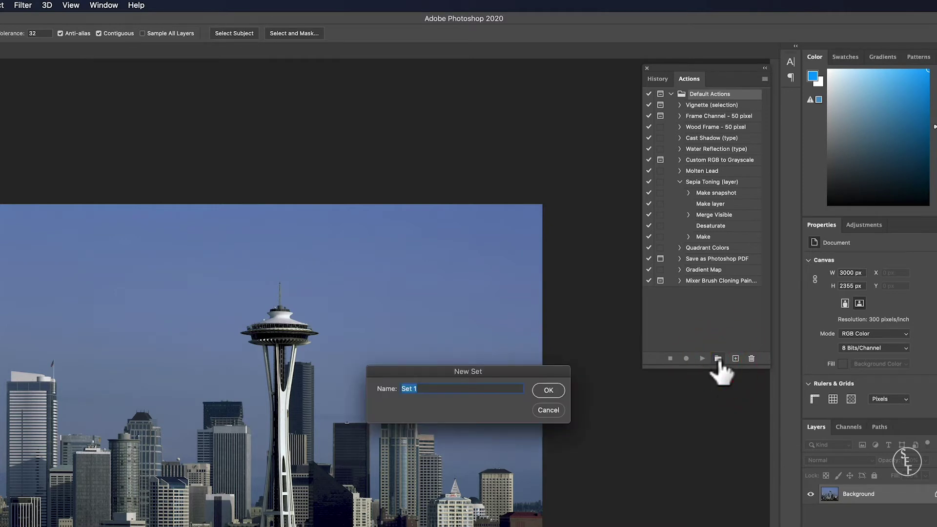
Name the new set 'Batch Resize' and create an action 'Image Resize-1920px' inside it.
{"action": "type", "text": "Batch Resize"}
{"action": "key", "text": "Return"}
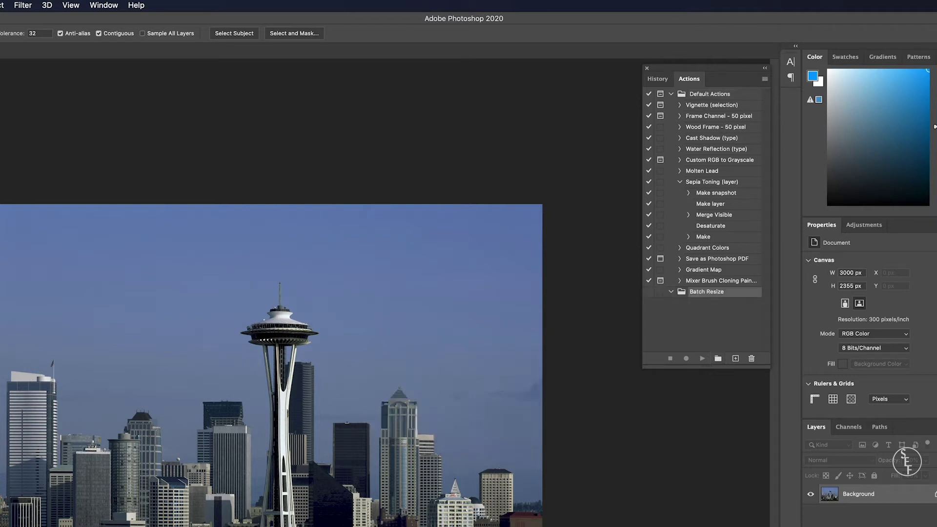
{"action": "left_click", "coordinate": [735, 359]}
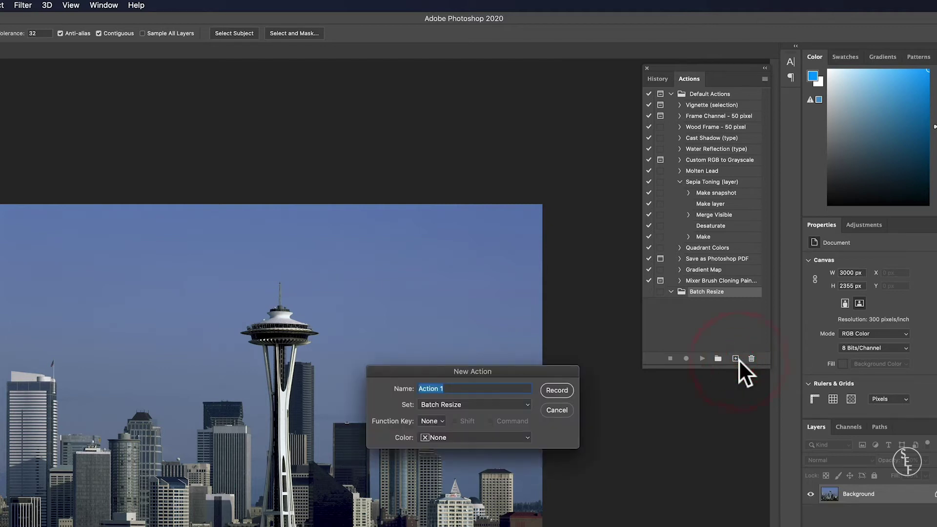
{"action": "type", "text": "Image Resize-1920px"}
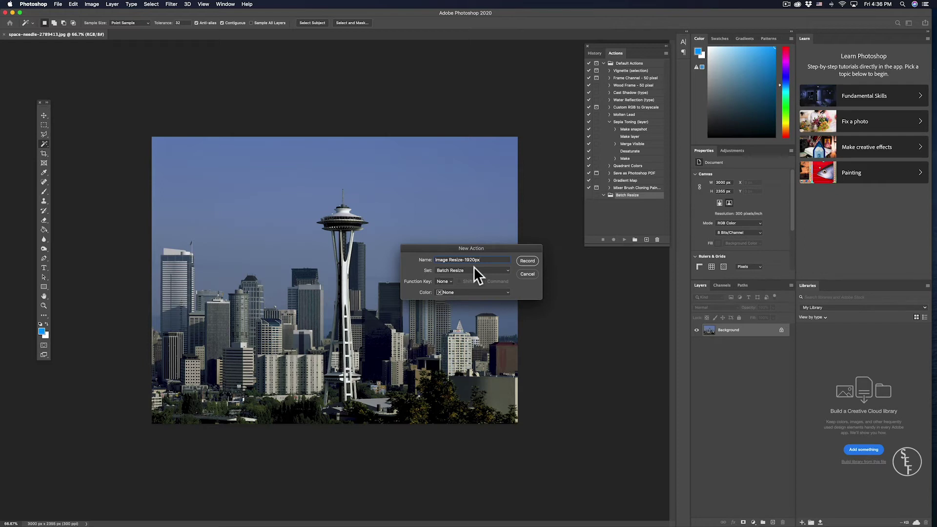
Record an Image Size step that resizes the photo to 1920 px wide.
{"action": "left_click", "coordinate": [528, 261]}
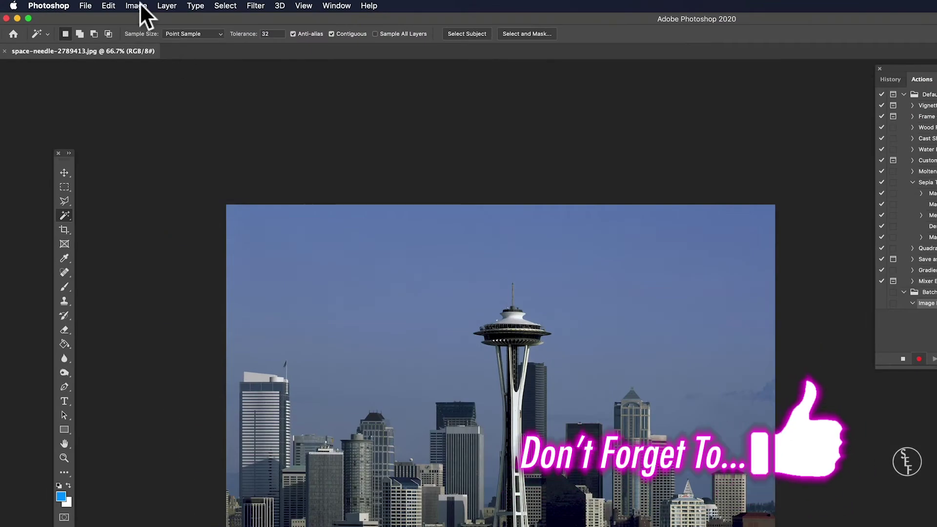
{"action": "left_click", "coordinate": [93, 5]}
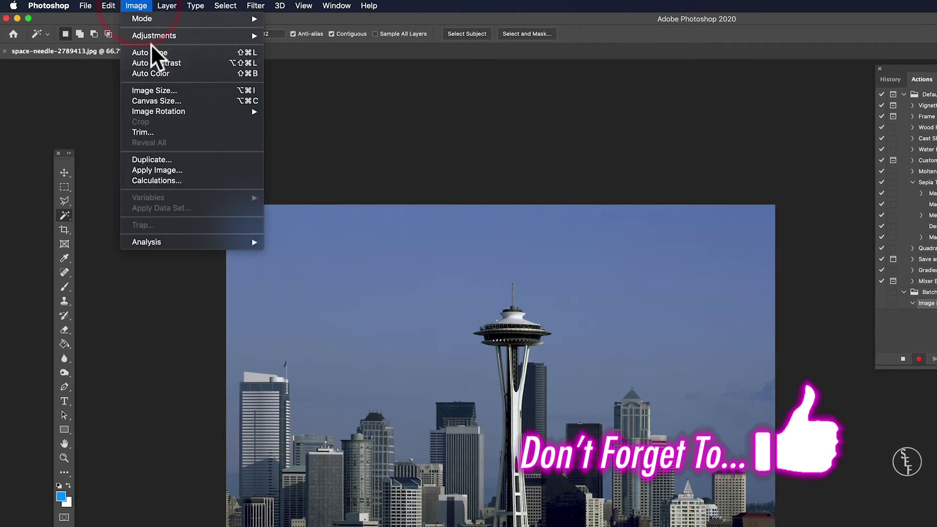
{"action": "left_click", "coordinate": [160, 89]}
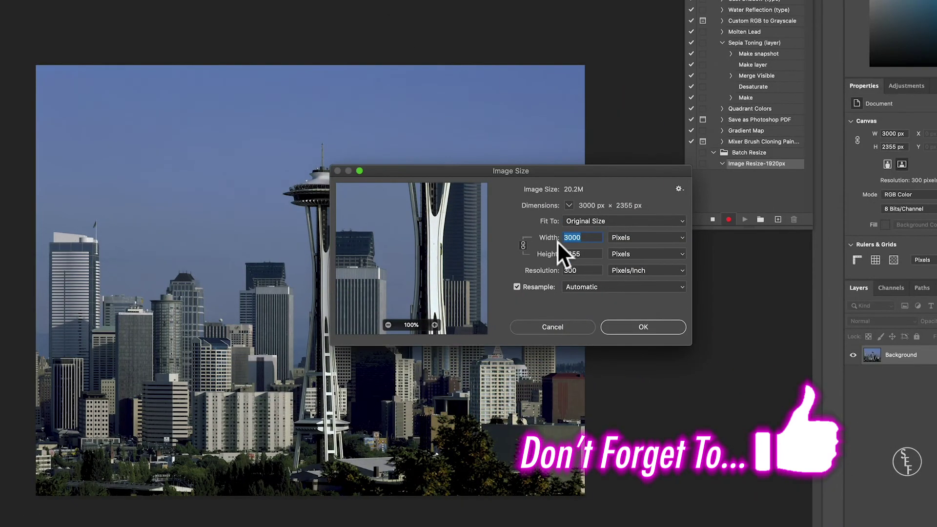
{"action": "type", "text": "1920"}
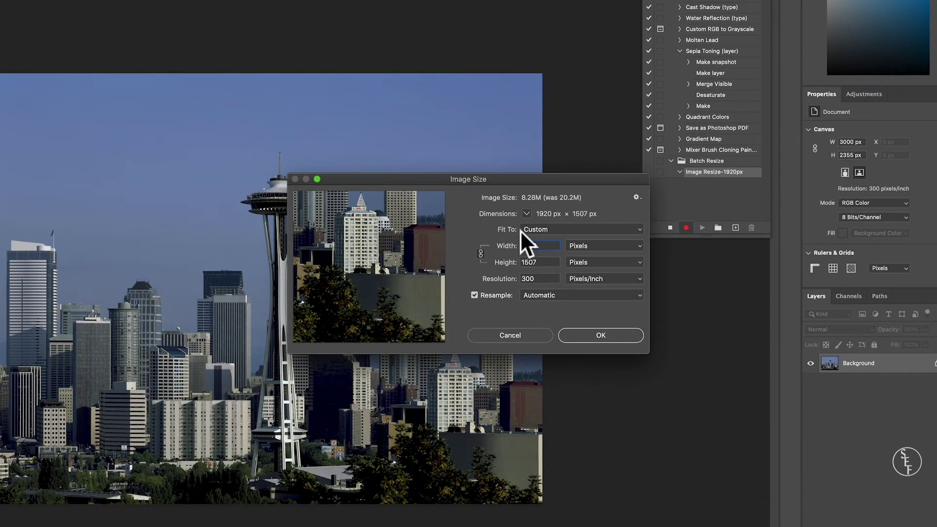
{"action": "left_click", "coordinate": [602, 337]}
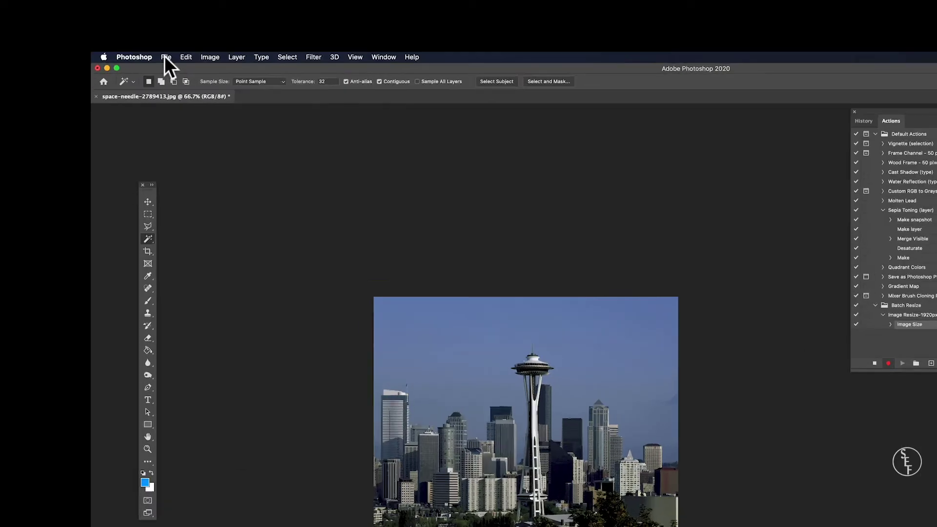
Record saving the image as a JPEG into Desktop > Seattle Images 1920px, then stop recording.
{"action": "left_click", "coordinate": [58, 4]}
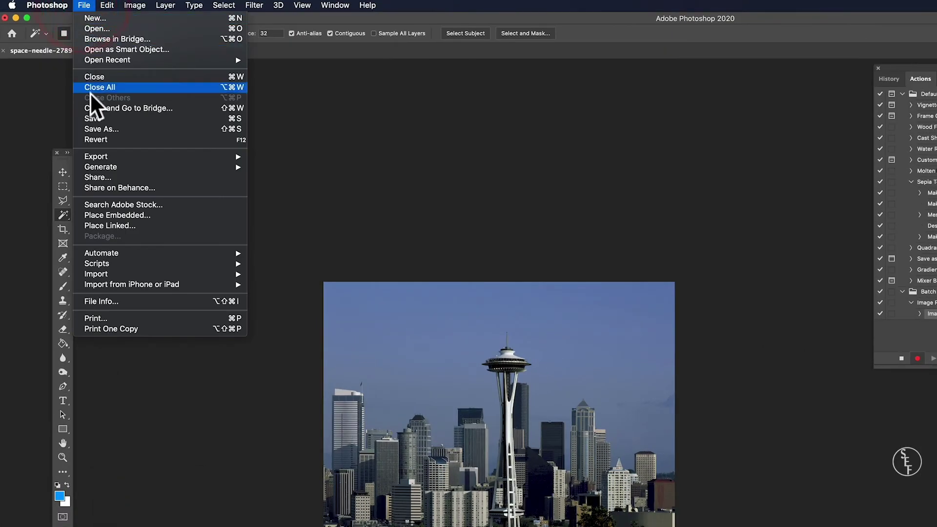
{"action": "left_click", "coordinate": [95, 128]}
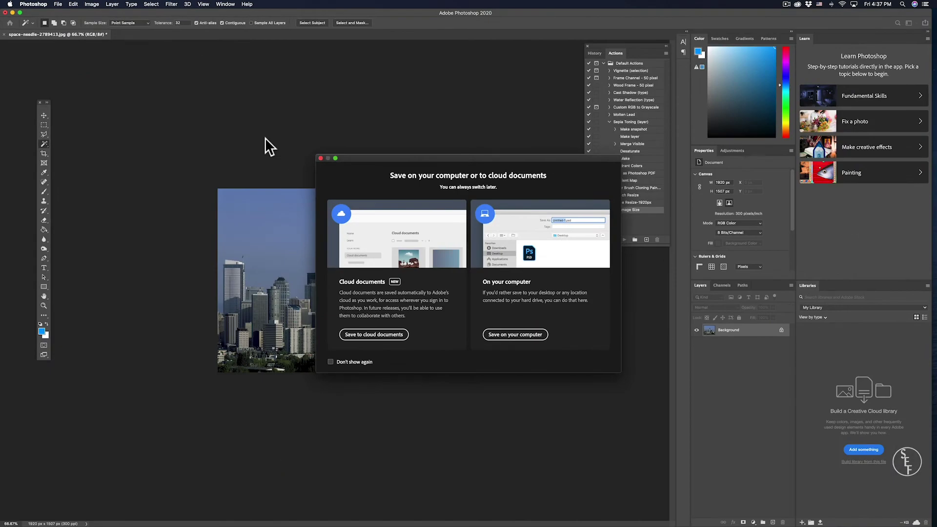
{"action": "left_click", "coordinate": [537, 337]}
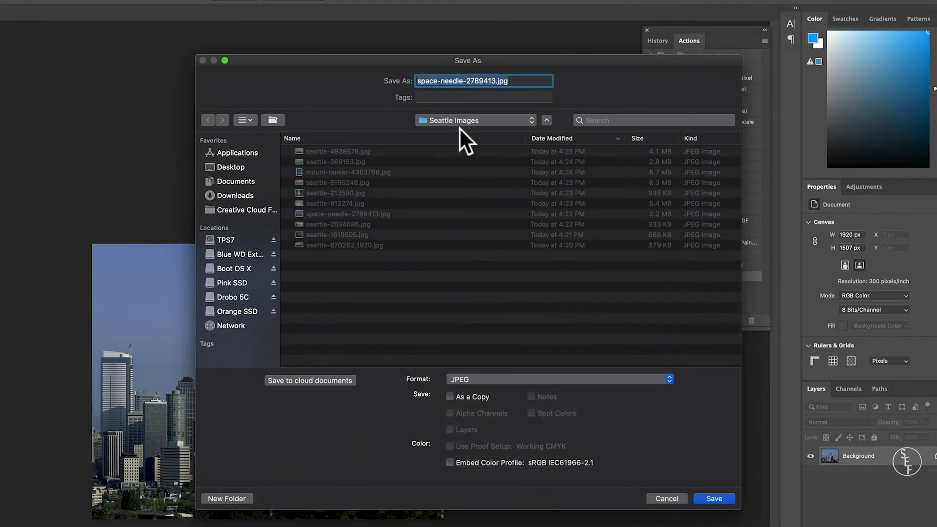
{"action": "left_click", "coordinate": [464, 107]}
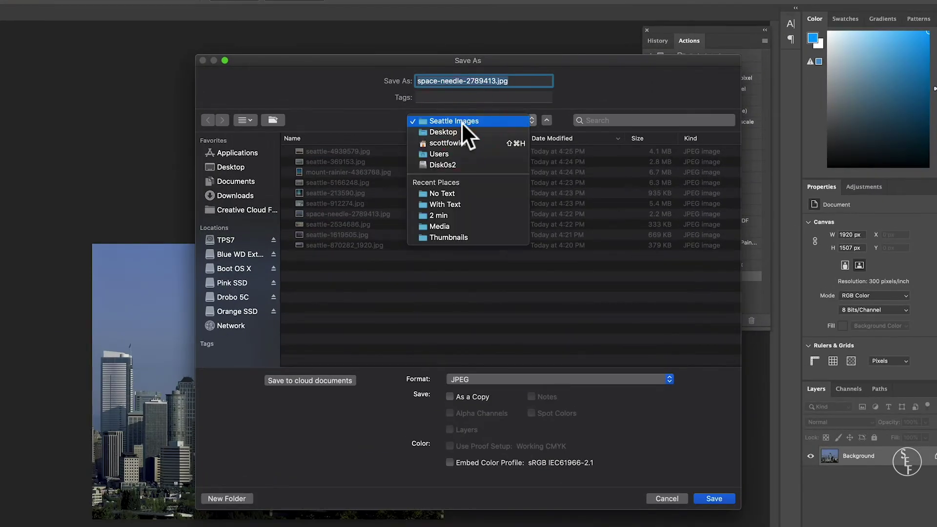
{"action": "left_click", "coordinate": [462, 129]}
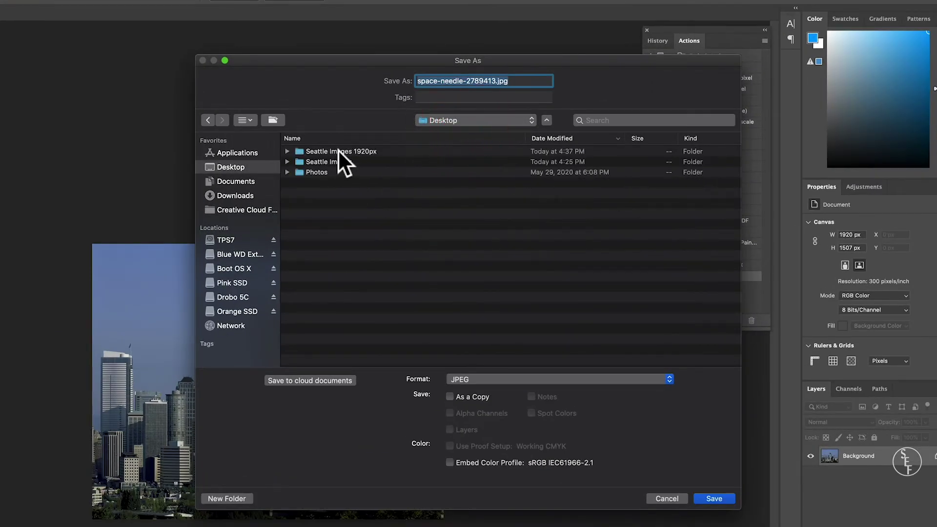
{"action": "left_click", "coordinate": [350, 149]}
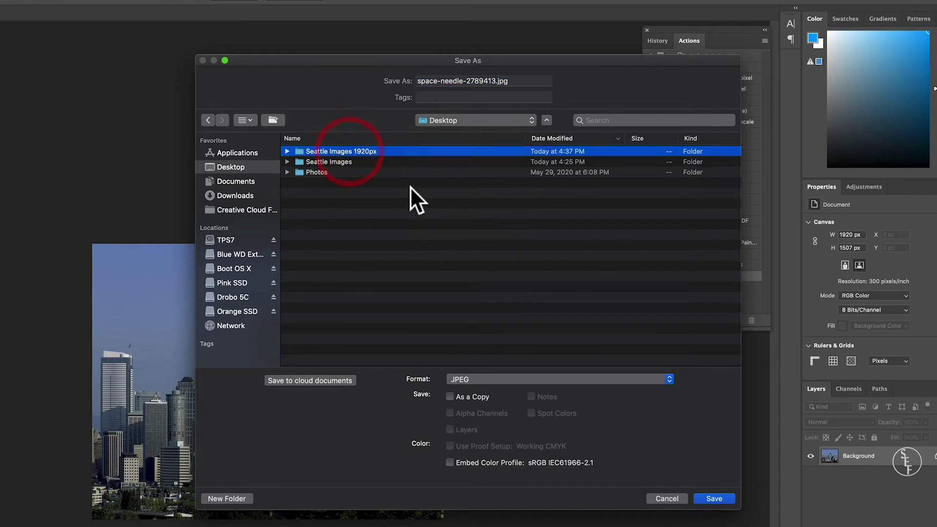
{"action": "left_click", "coordinate": [719, 497]}
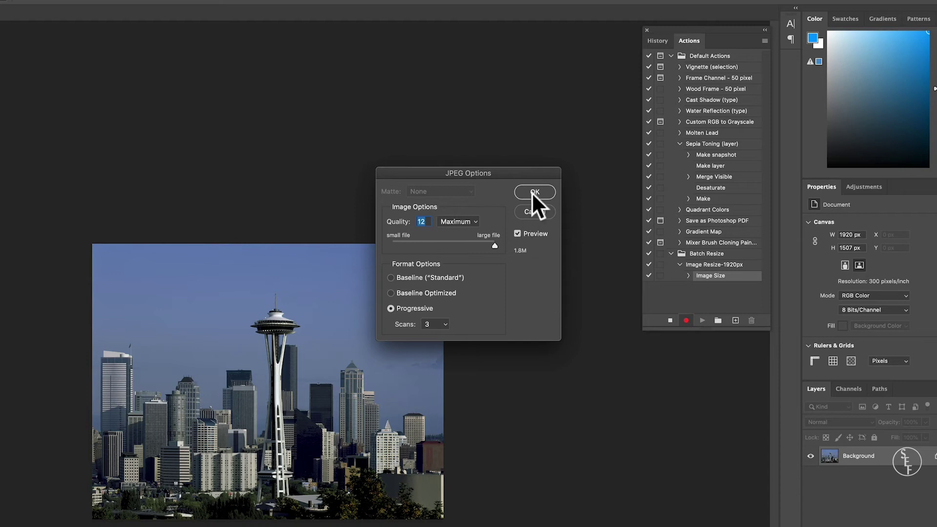
{"action": "left_click", "coordinate": [535, 190]}
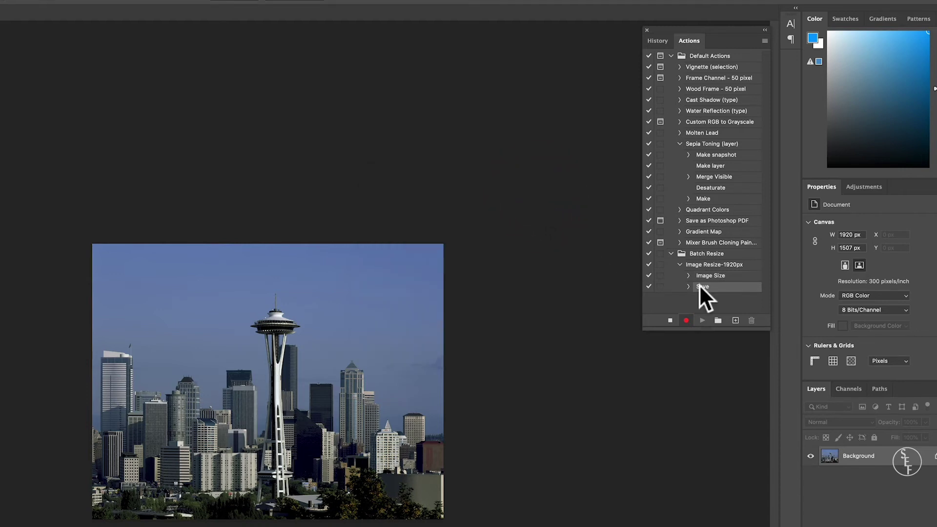
{"action": "left_click", "coordinate": [671, 321]}
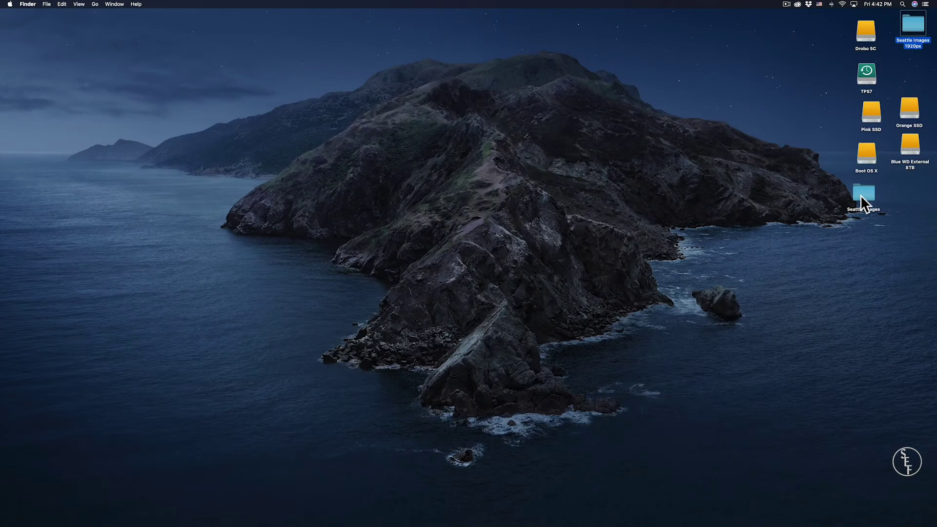
{"action": "double_click", "coordinate": [862, 195]}
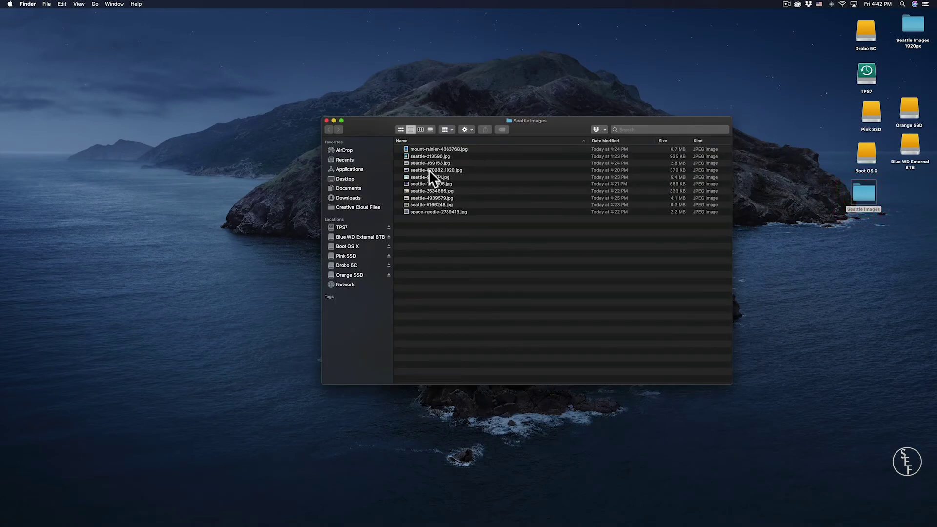
{"action": "left_click", "coordinate": [327, 120]}
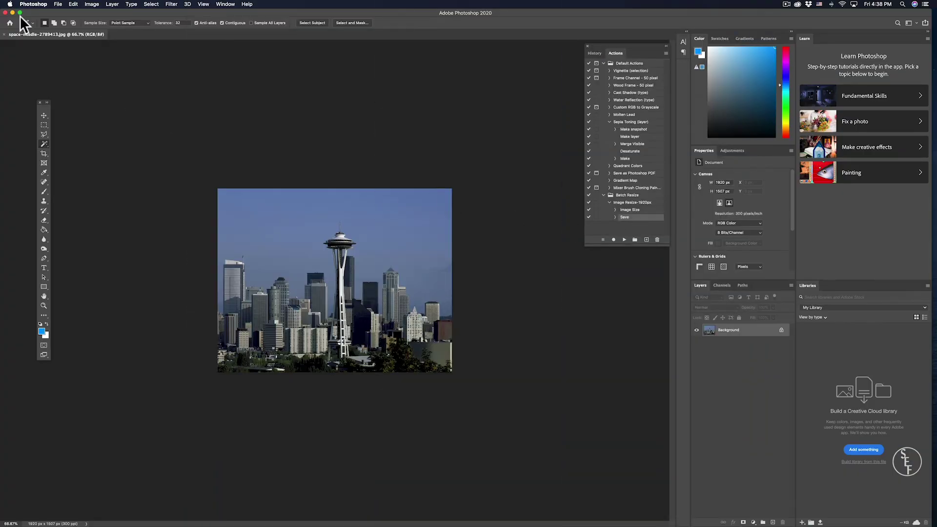
Open File > Automate > Batch and browse to the Desktop's Seattle Images folder as the source.
{"action": "left_click", "coordinate": [57, 4]}
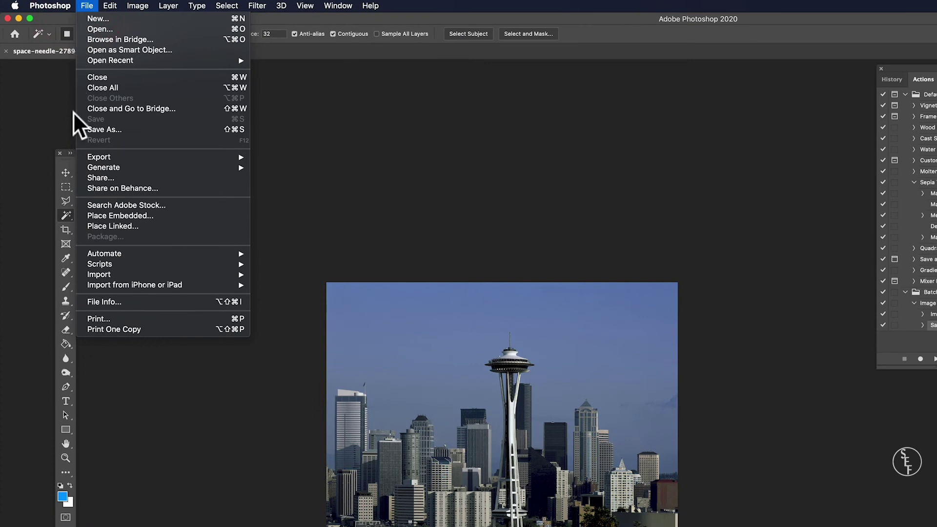
{"action": "mouse_move", "coordinate": [101, 252]}
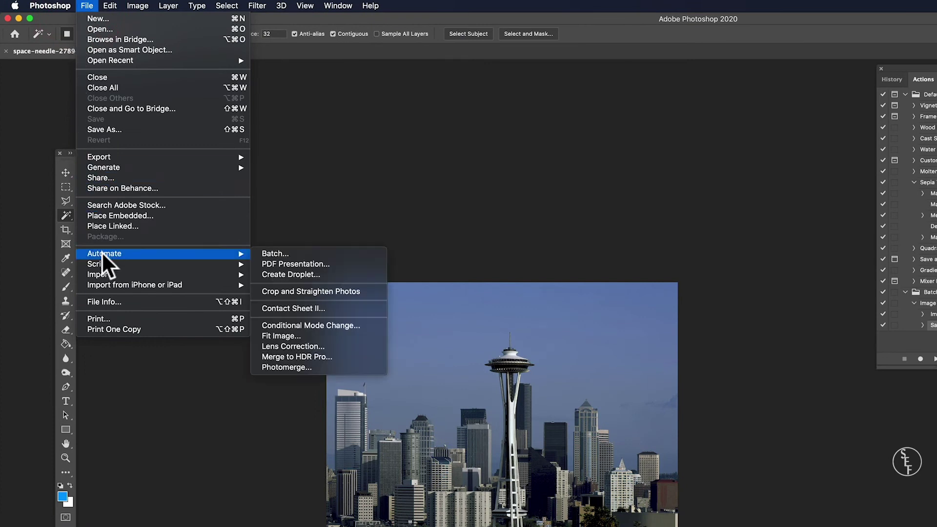
{"action": "left_click", "coordinate": [289, 254]}
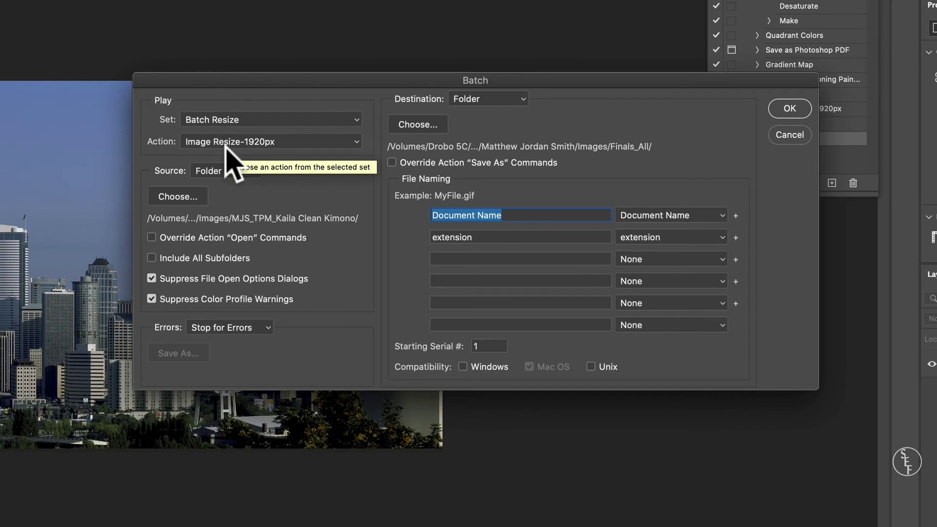
{"action": "left_click", "coordinate": [185, 198]}
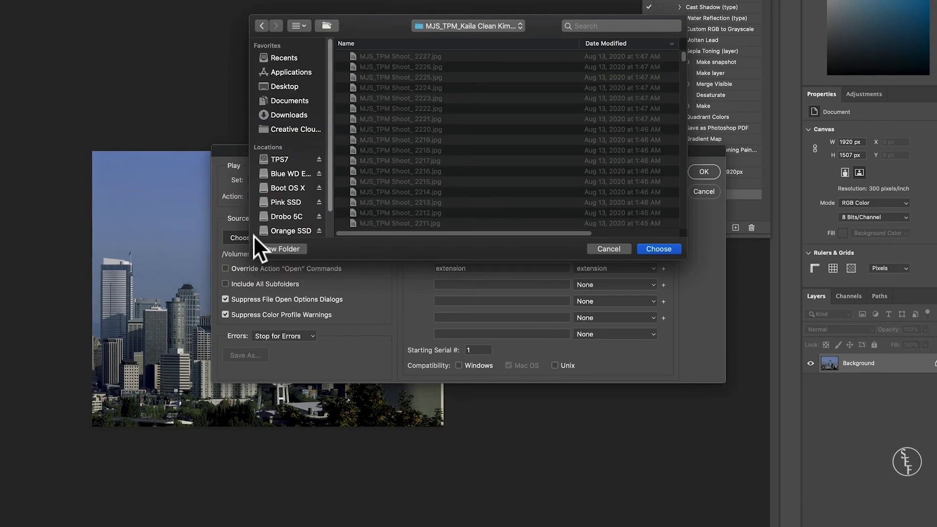
{"action": "left_click", "coordinate": [287, 85]}
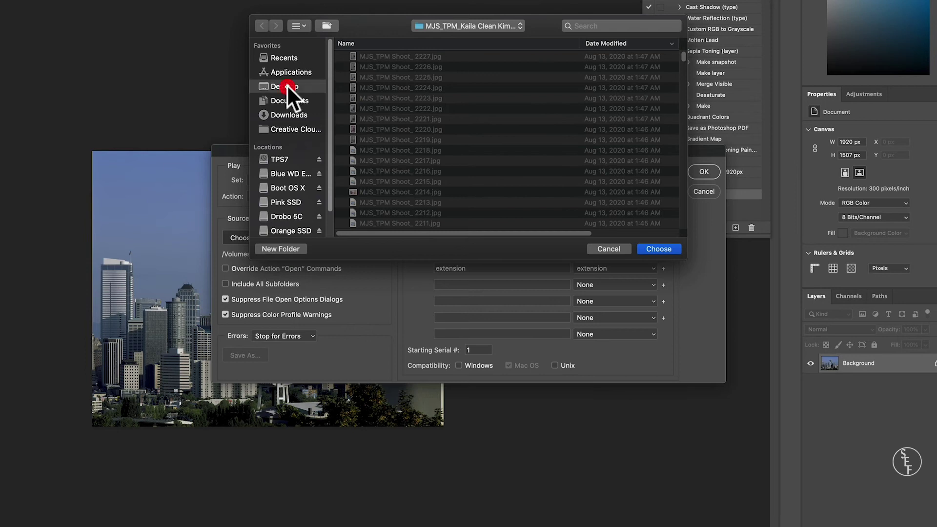
{"action": "double_click", "coordinate": [388, 66]}
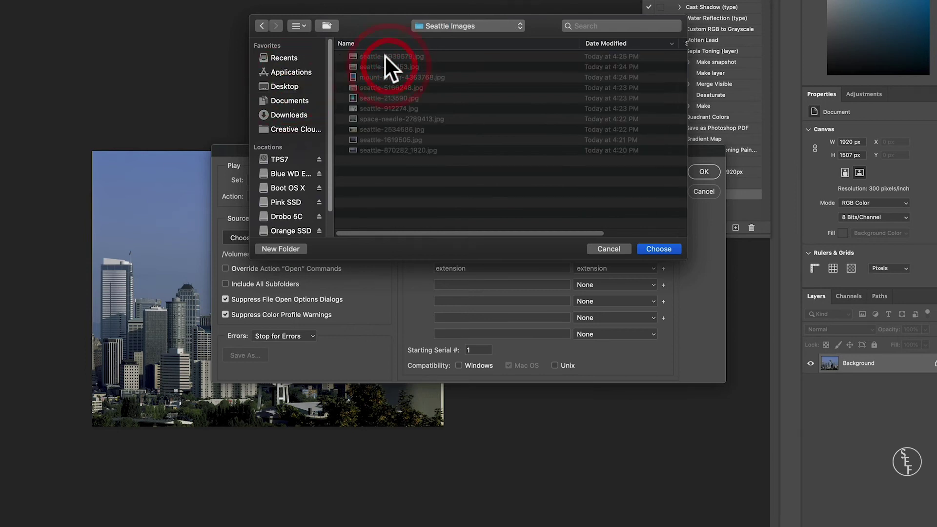
Set Seattle Images as source, Seattle Images 1920px as destination, and override the action's Save As commands.
{"action": "left_click", "coordinate": [658, 249]}
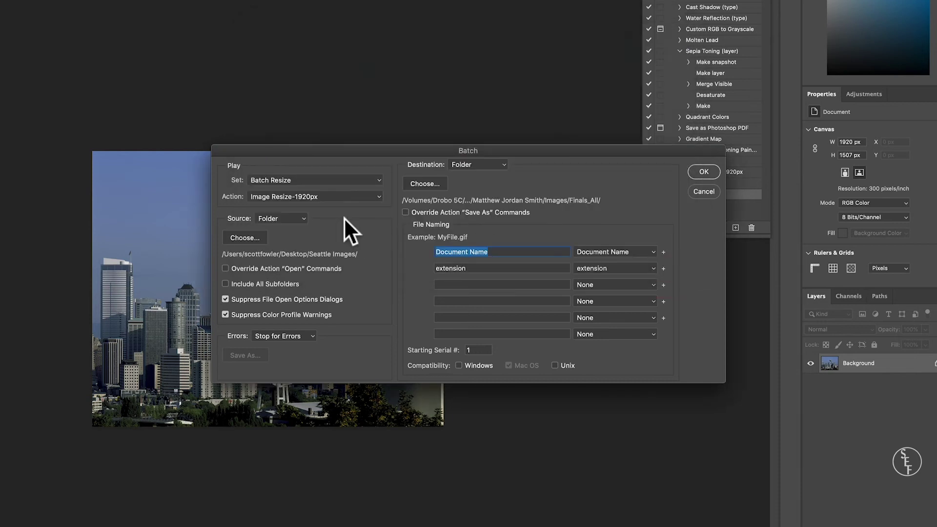
{"action": "left_click", "coordinate": [436, 184]}
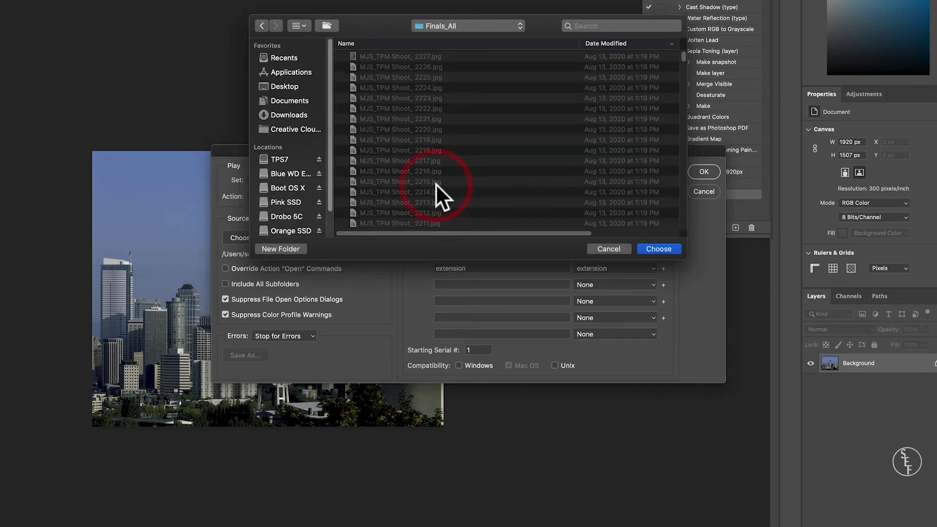
{"action": "left_click", "coordinate": [279, 88]}
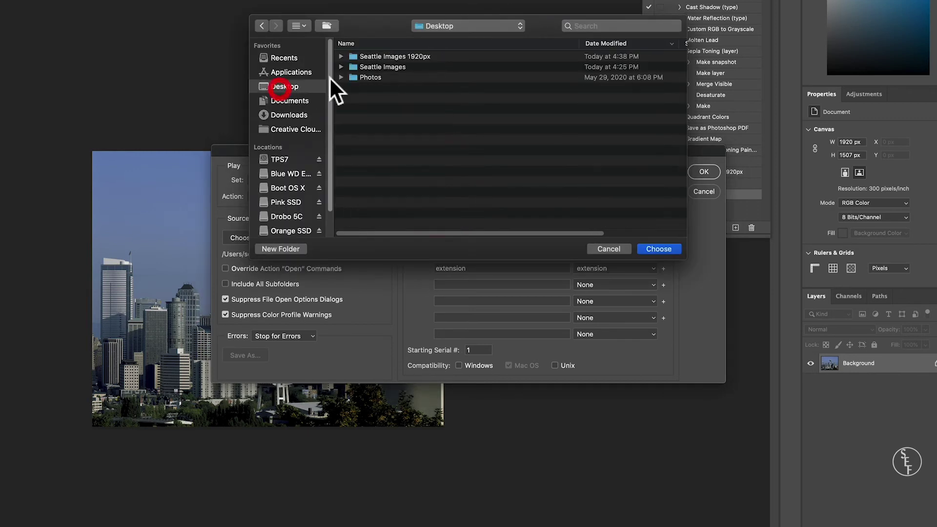
{"action": "left_click", "coordinate": [384, 57]}
{"action": "left_click", "coordinate": [657, 244]}
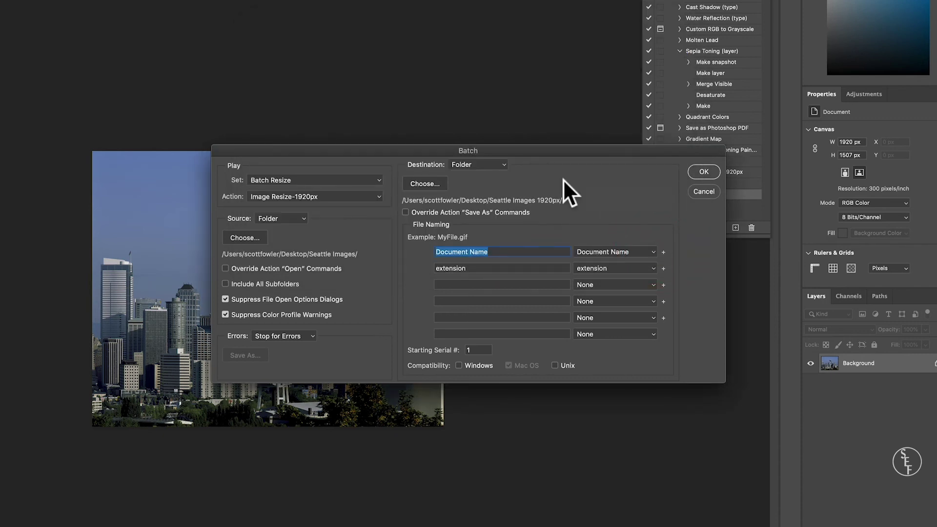
{"action": "left_click", "coordinate": [406, 213]}
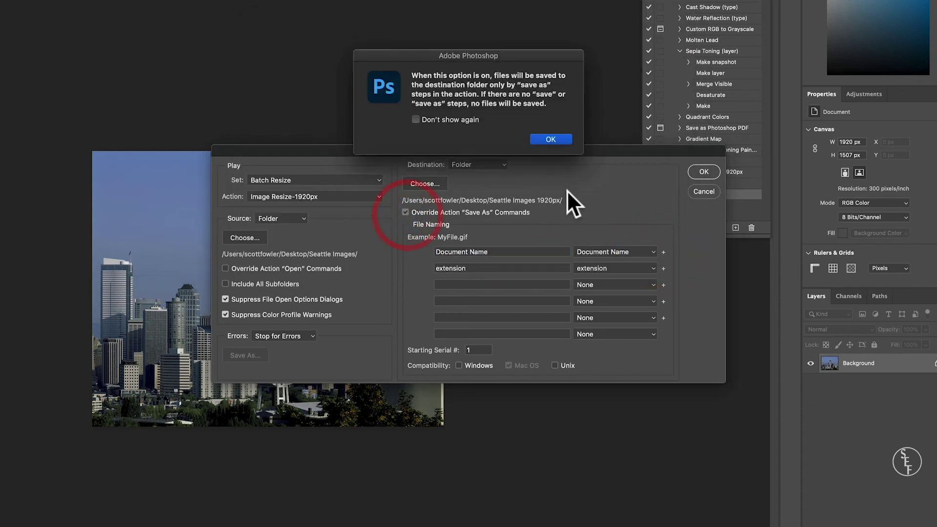
{"action": "left_click", "coordinate": [551, 139]}
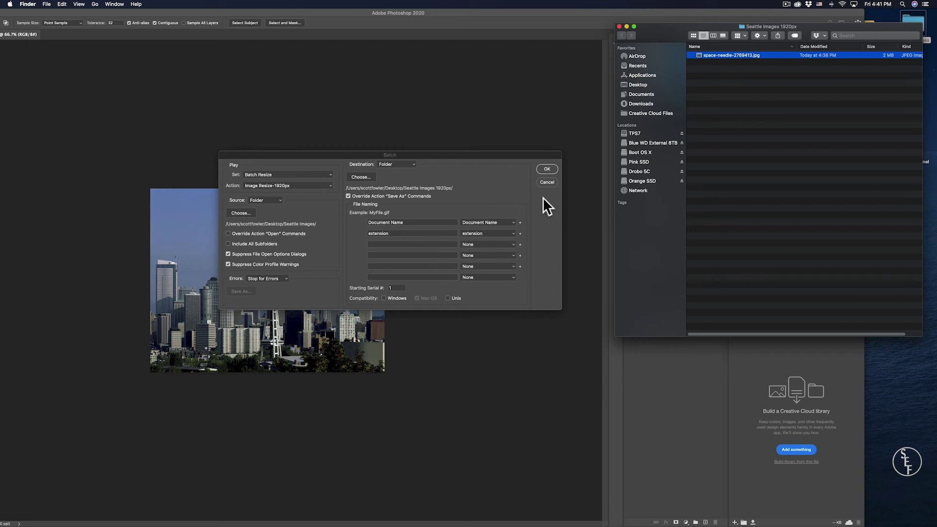
Run the batch, then drag seattle-213590.jpg from Seattle Images 1920px onto Photoshop.
{"action": "left_click", "coordinate": [547, 169]}
{"action": "left_click", "coordinate": [890, 179]}
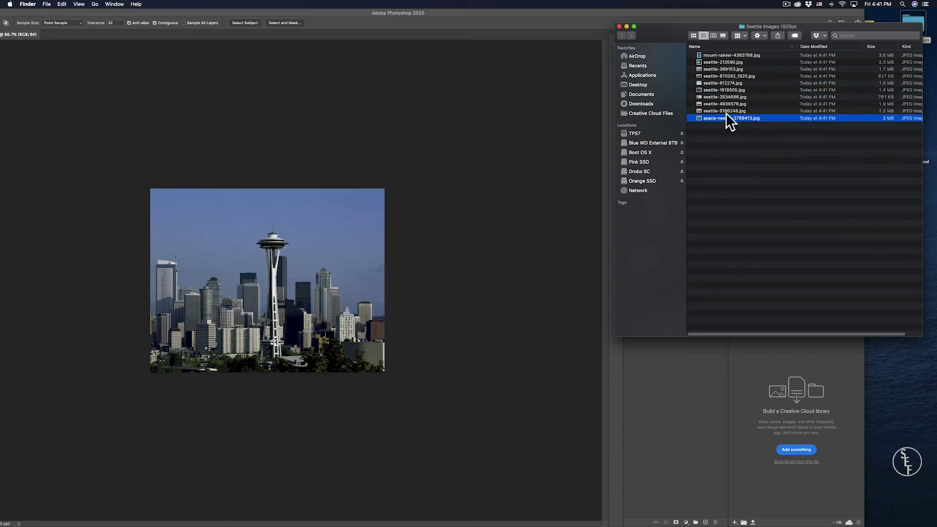
{"action": "left_click_drag", "start_coordinate": [721, 62], "coordinate": [227, 502]}
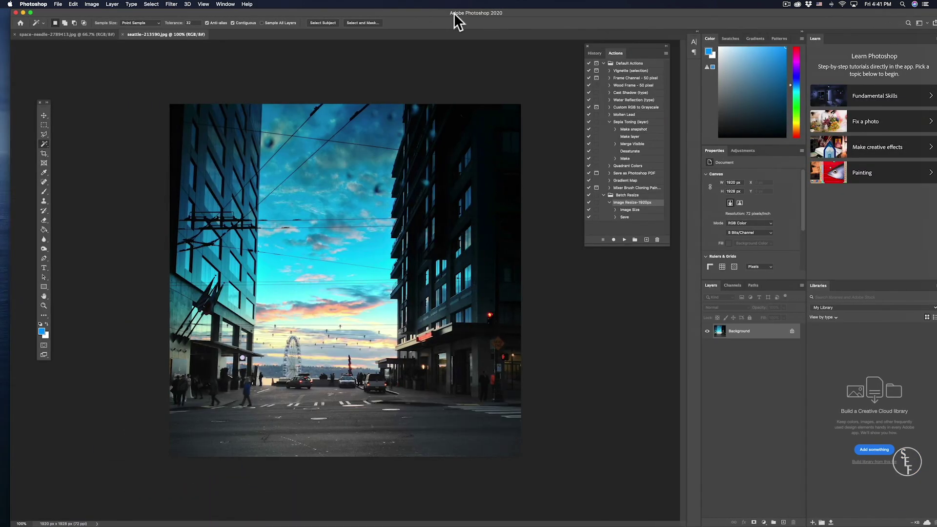
Open Image Size for seattle-213590.jpg to confirm it measures 1920 × 1928 px.
{"action": "left_click", "coordinate": [430, 12]}
{"action": "left_click", "coordinate": [90, 5]}
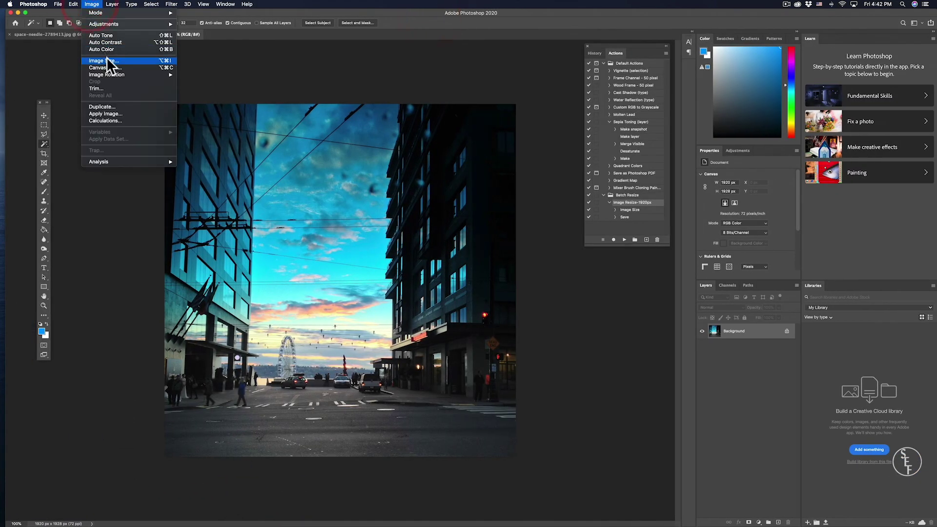
{"action": "left_click", "coordinate": [106, 58]}
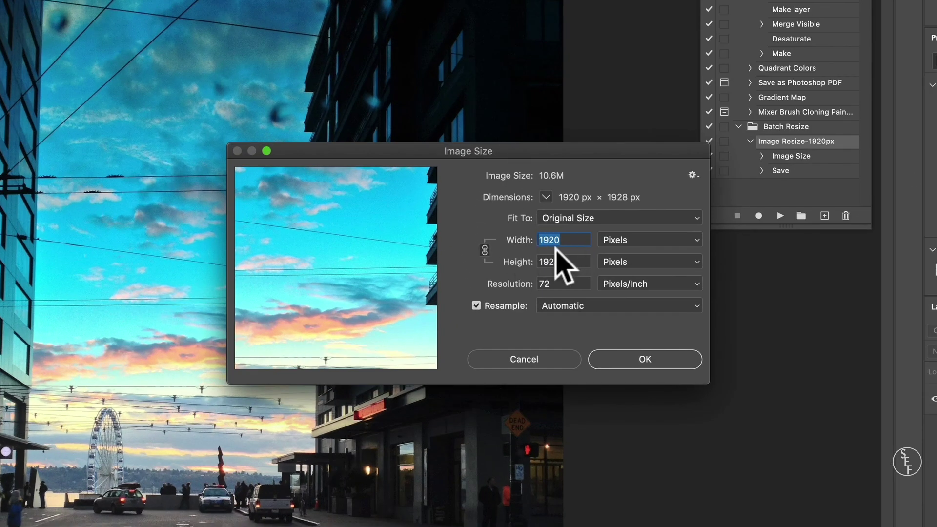